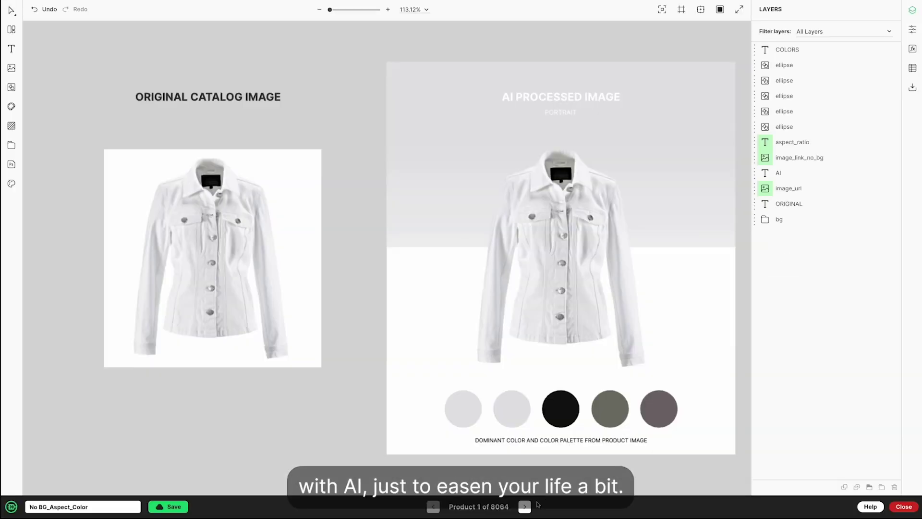
Step: Page forward through the catalog products, past the black pants, to the green jacket
left_click(528, 507)
left_click(528, 507)
left_click(528, 507)
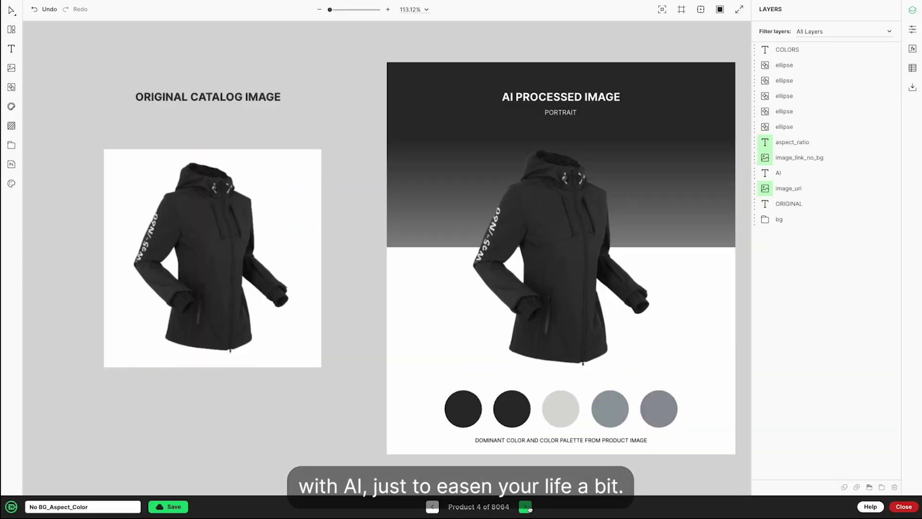
left_click(528, 507)
left_click(529, 508)
left_click(528, 507)
left_click(528, 507)
left_click(528, 507)
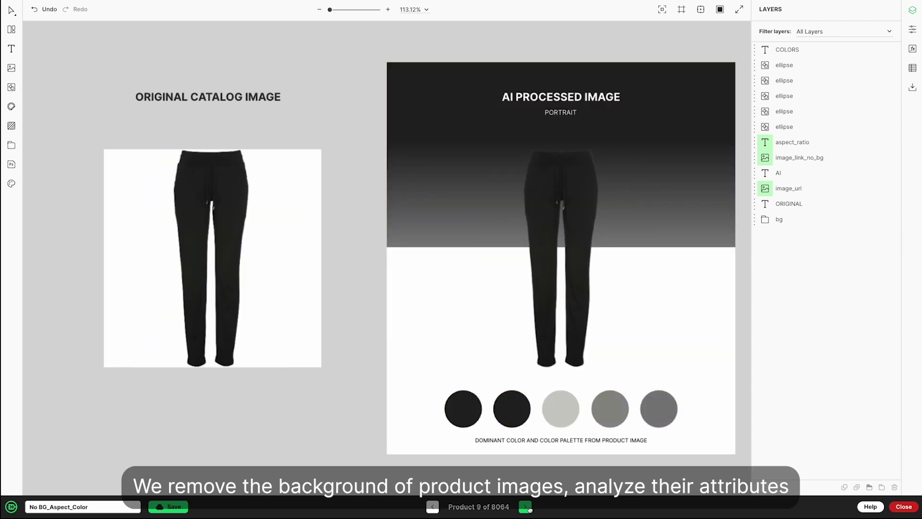
left_click(528, 507)
left_click(528, 507)
left_click(527, 507)
left_click(527, 507)
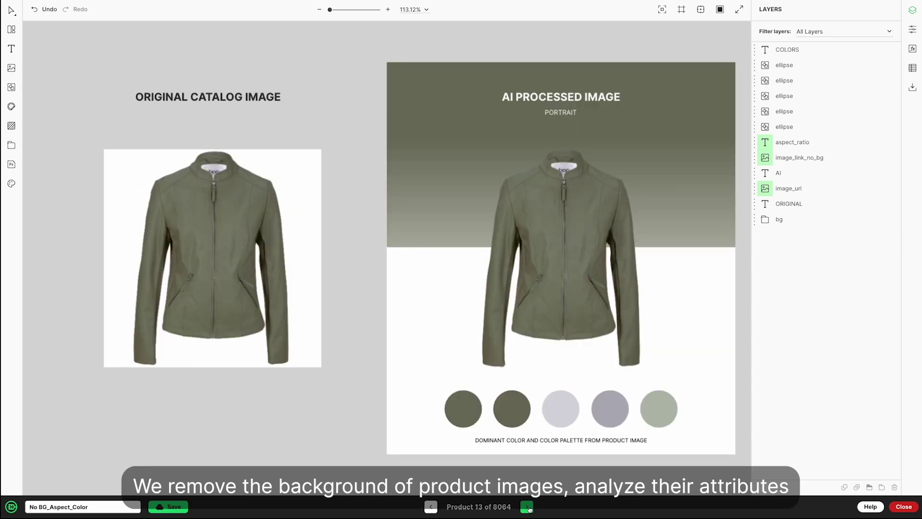
Step: Page on past the white dress and black boot through more dresses, then open PSD import
left_click(527, 507)
left_click(527, 507)
left_click(527, 508)
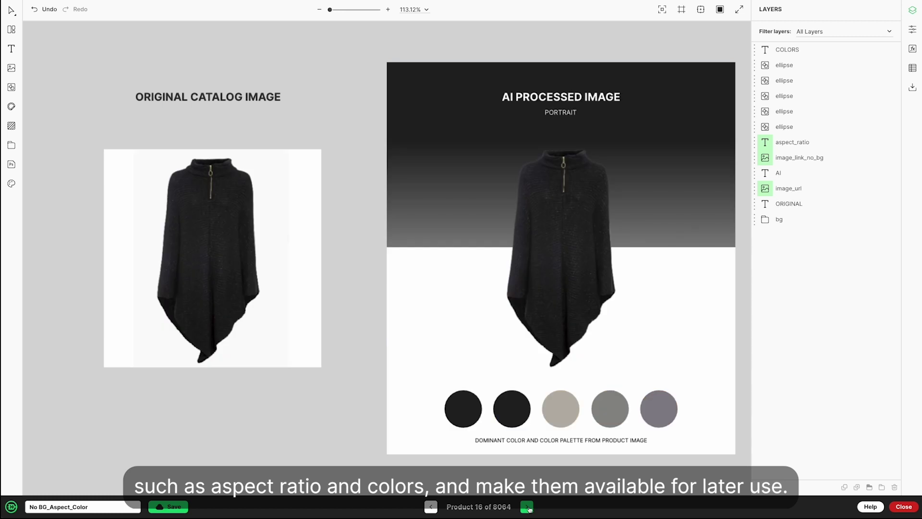
left_click(527, 507)
left_click(527, 507)
left_click(528, 507)
left_click(527, 507)
left_click(527, 507)
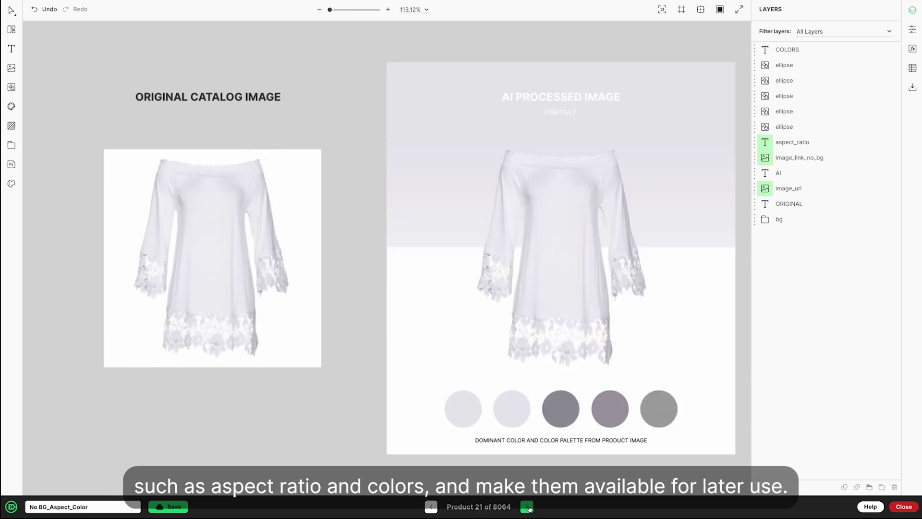
left_click(527, 507)
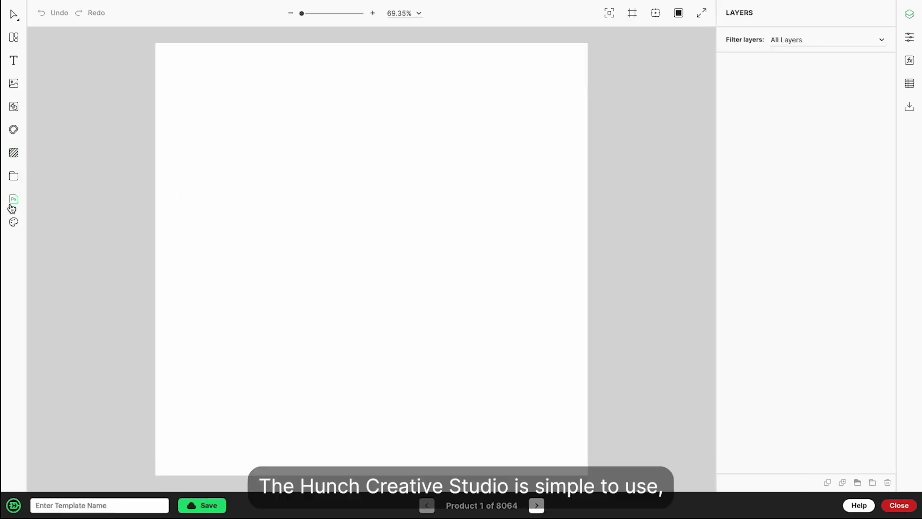
left_click(11, 206)
Step: Upload Dominant_color.psd into the blank template
left_click(138, 49)
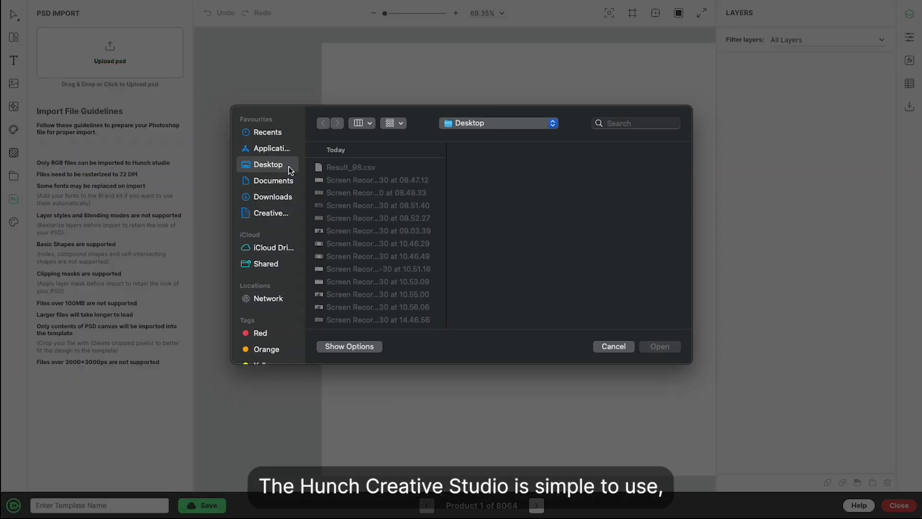
left_click(357, 181)
left_click(660, 345)
Step: Link both the old price and the €19,99 price texts to the feed's price field
left_click(731, 174)
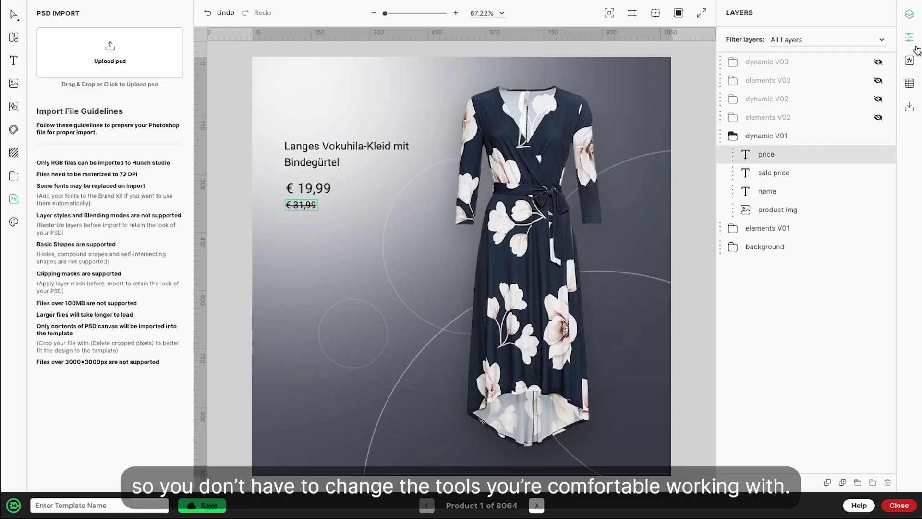
left_click(730, 173)
type("price")
left_click(793, 194)
left_click(909, 14)
left_click(764, 150)
left_click(909, 37)
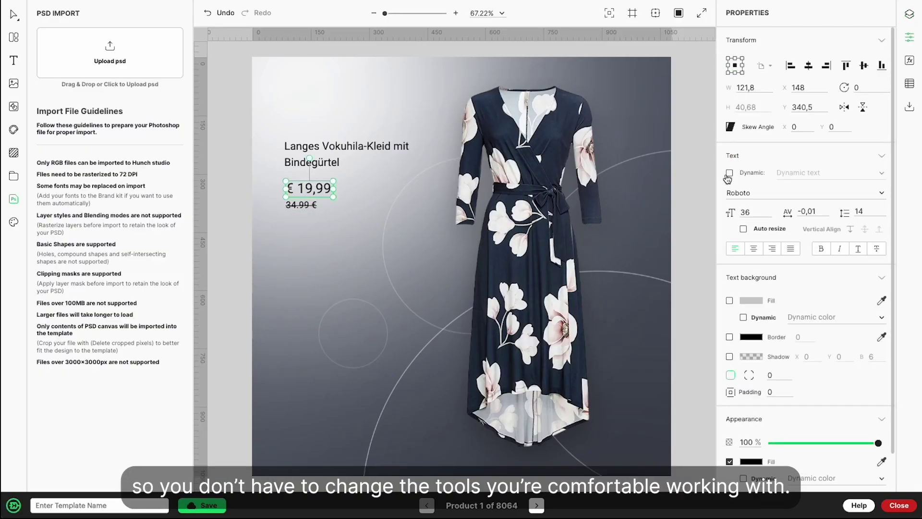
left_click(731, 173)
type("pri")
left_click(816, 194)
Step: Bring up the headline's feed field choices and make the background fill use dominant_color
left_click(816, 194)
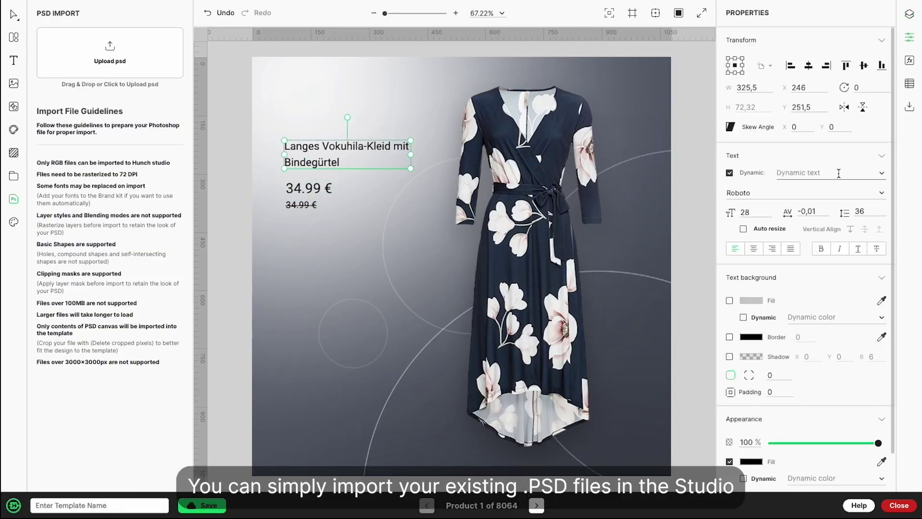
left_click(839, 173)
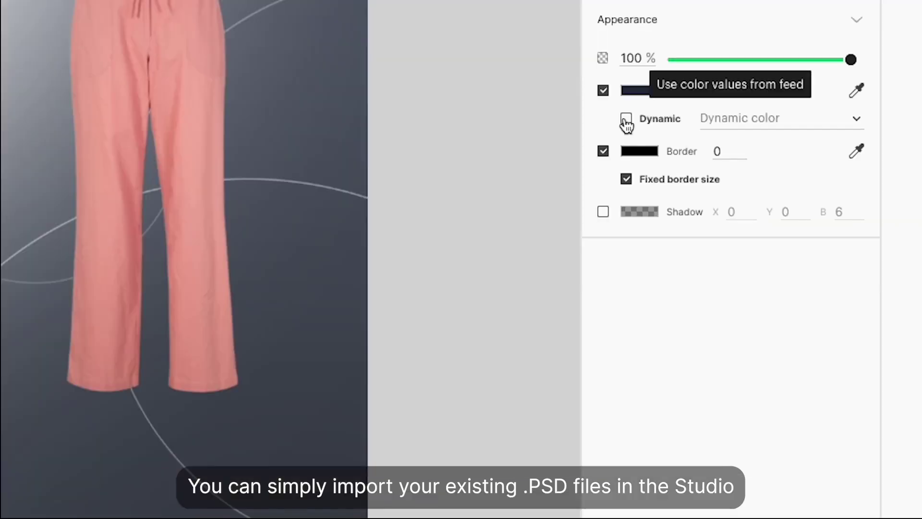
left_click(624, 123)
type("d")
left_click(762, 294)
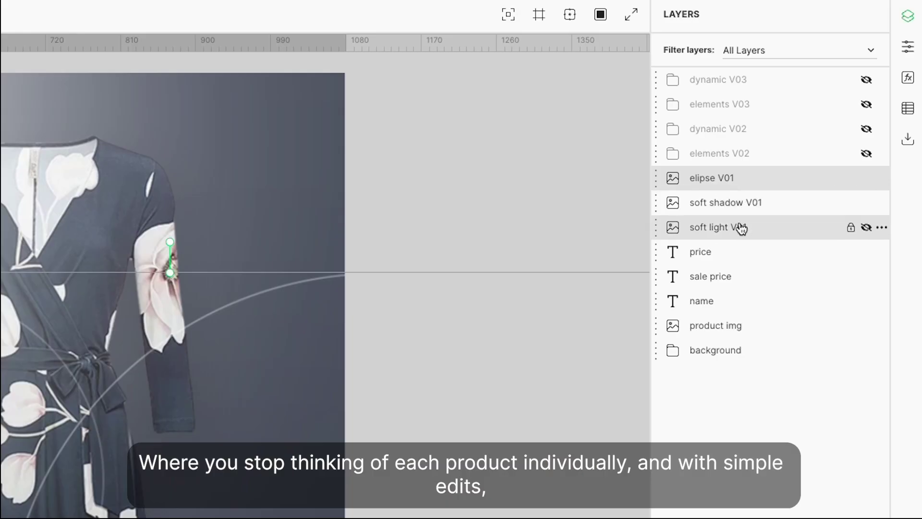
Step: Group the background layers into a 'background elements' folder and move it lower in the layers
key("ctrl+g")
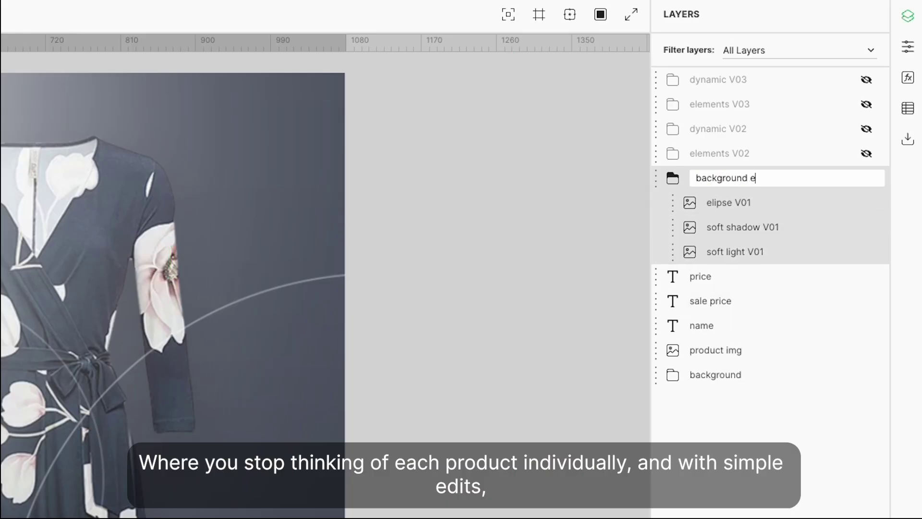
type("lements")
key("Return")
left_click_drag(673, 177, 665, 350)
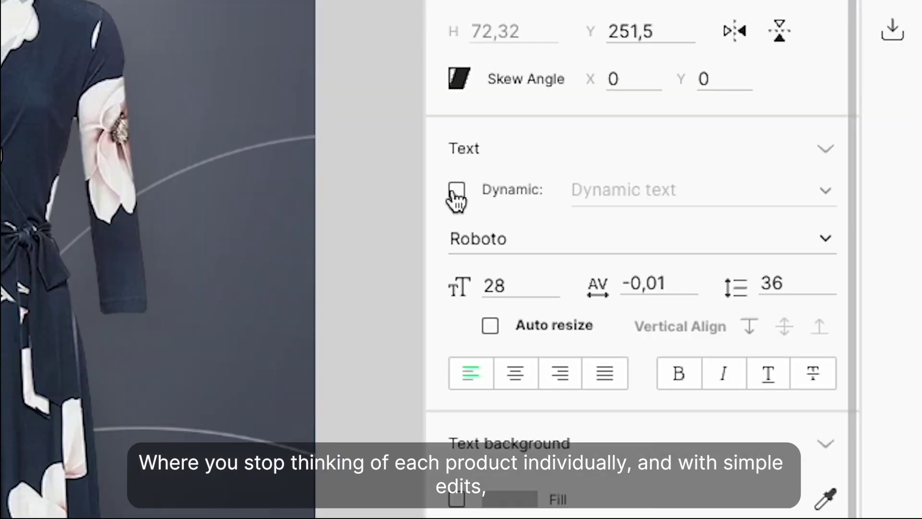
Step: Link the headline to the feed, set it to bold Montserrat, and widen its text box
left_click(456, 189)
type("t")
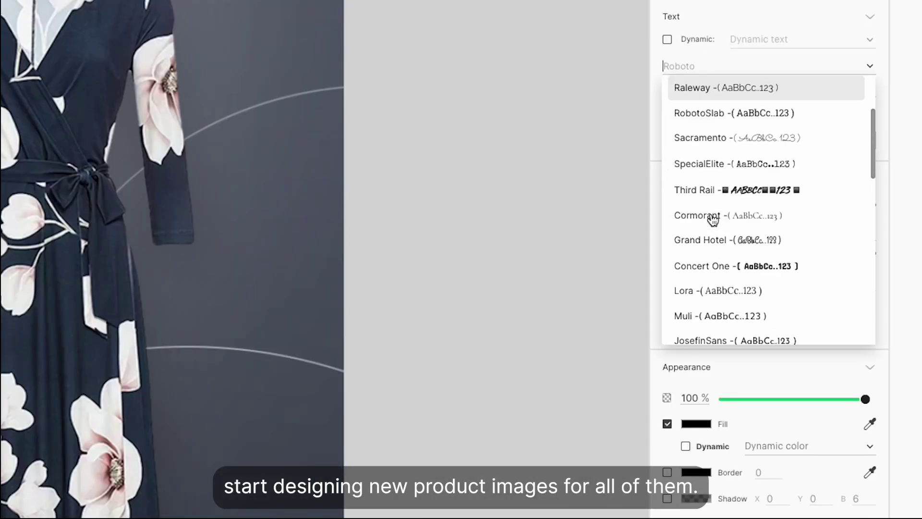
scroll(725, 162, "up", 3)
scroll(725, 162, "down", 4)
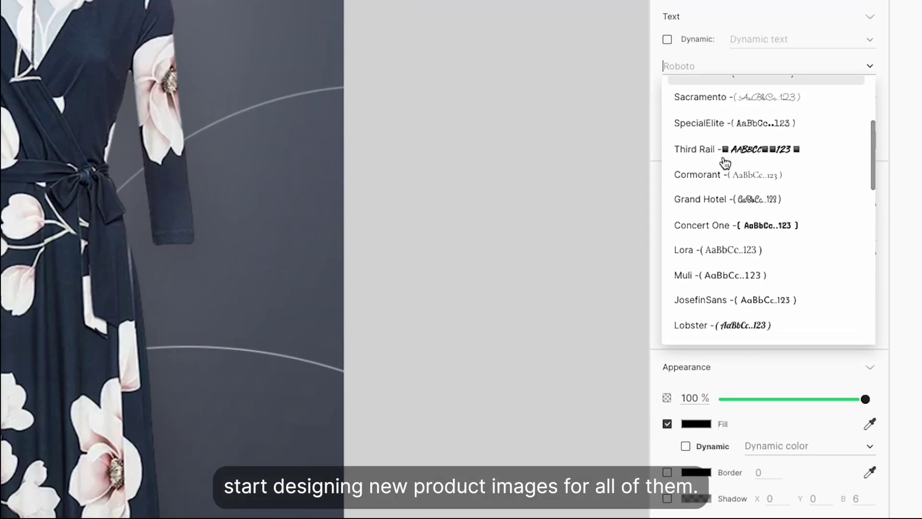
scroll(725, 163, "down", 4)
left_click(690, 245)
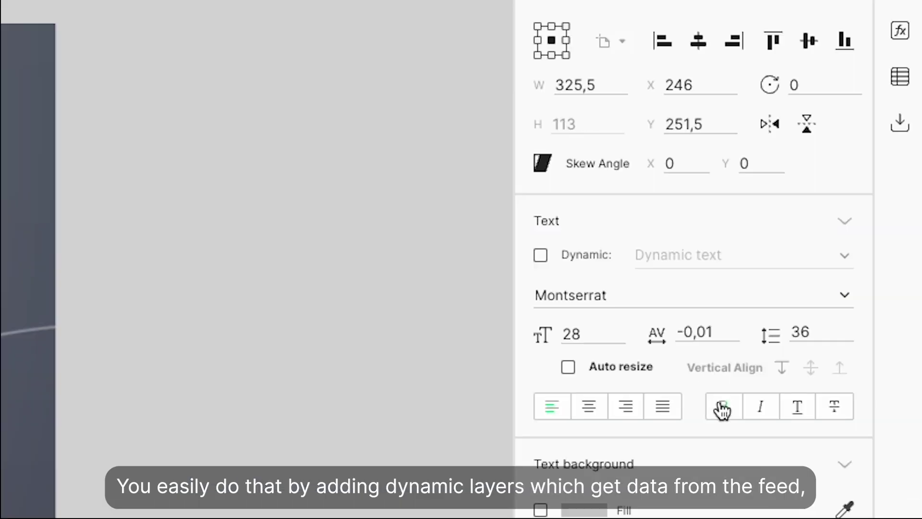
left_click(722, 410)
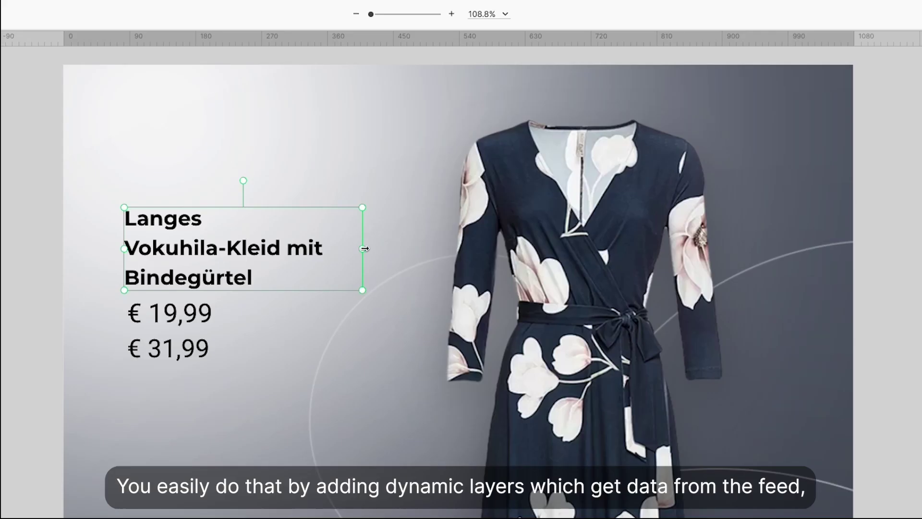
left_click_drag(367, 243, 374, 249)
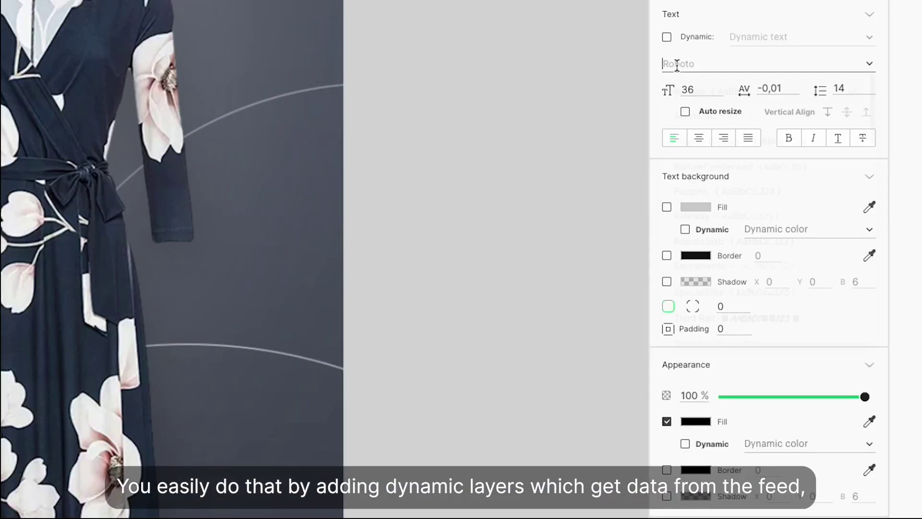
Step: Set the €19,99 price to Montserrat and link it to the price field
left_click(763, 63)
type("mon")
left_click(721, 96)
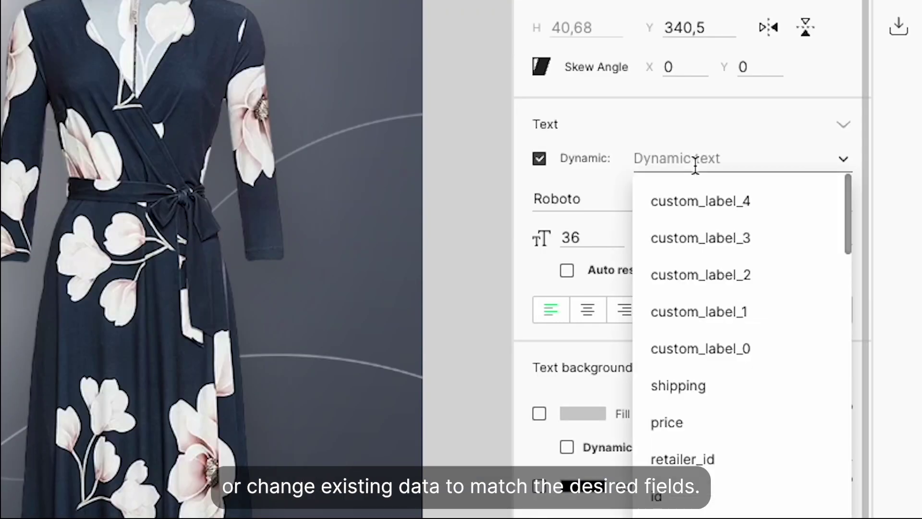
left_click(837, 203)
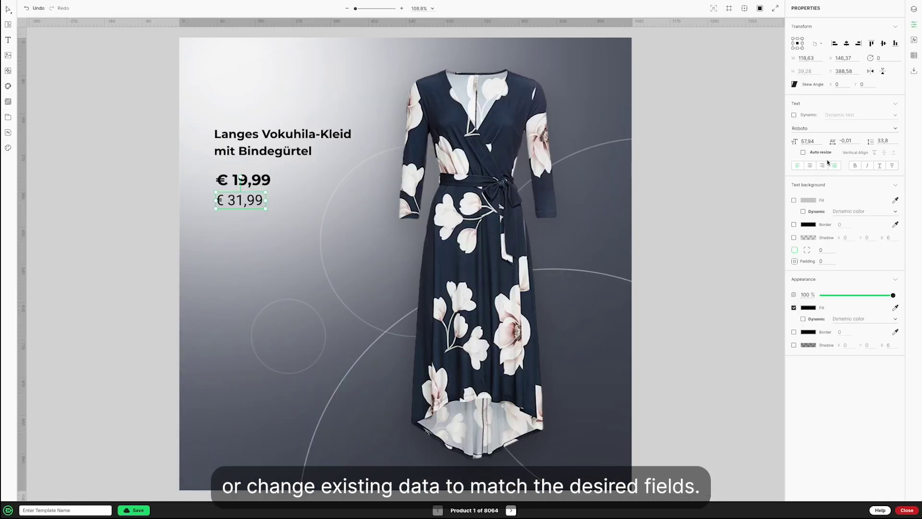
Step: Style the €31,99 old price in Montserrat with strikethrough and nudge it slightly left
left_click(802, 129)
type("mon")
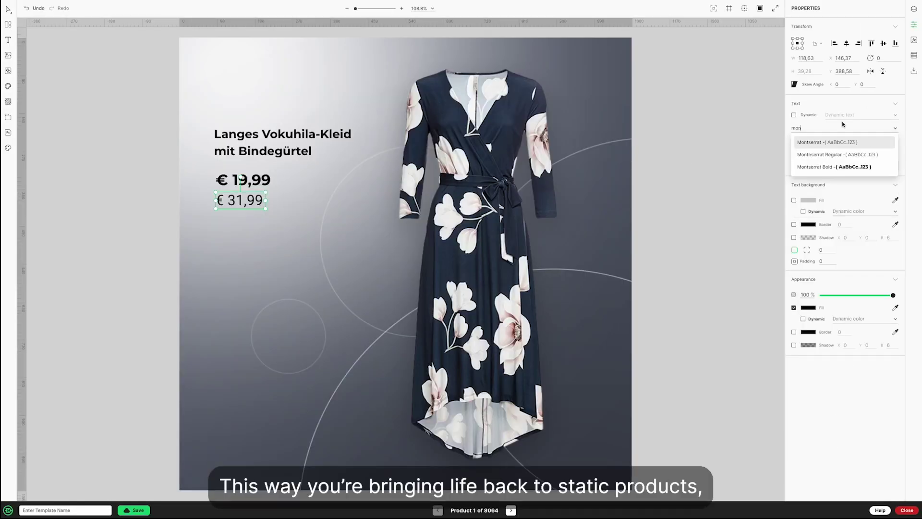
left_click(816, 142)
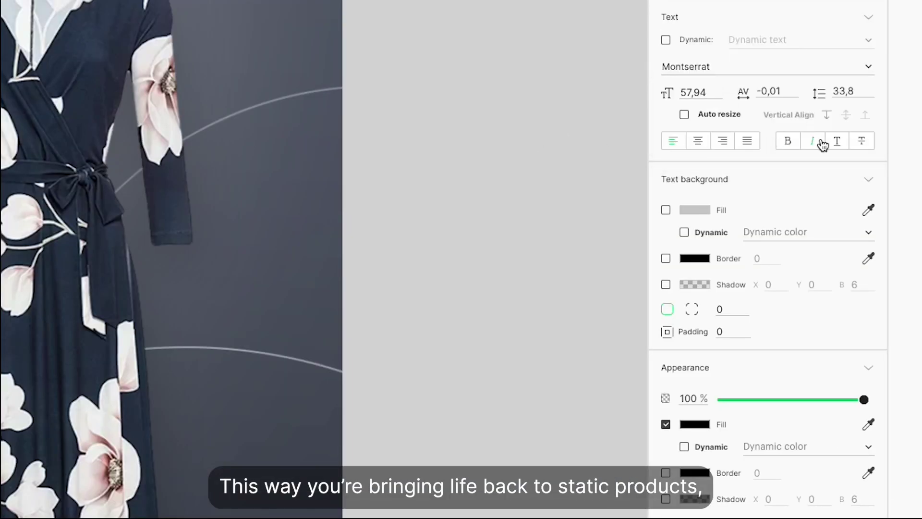
left_click(862, 140)
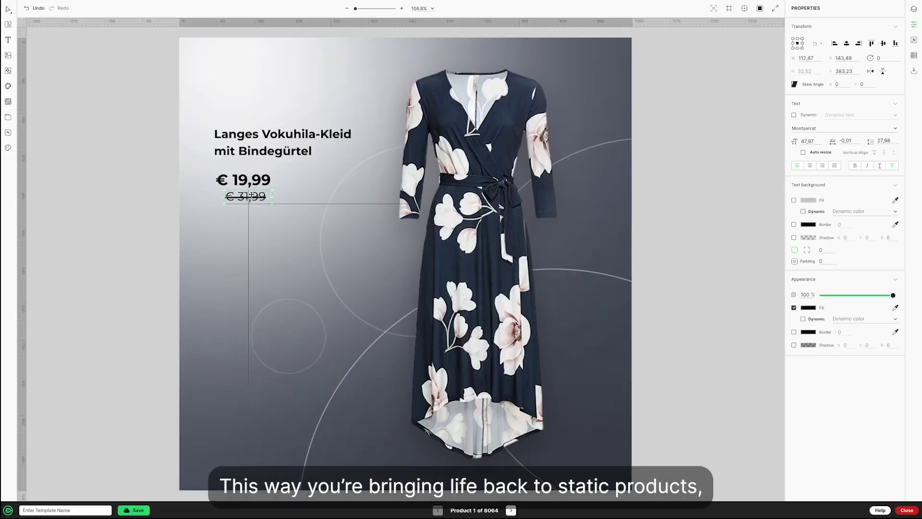
left_click_drag(253, 195, 250, 194)
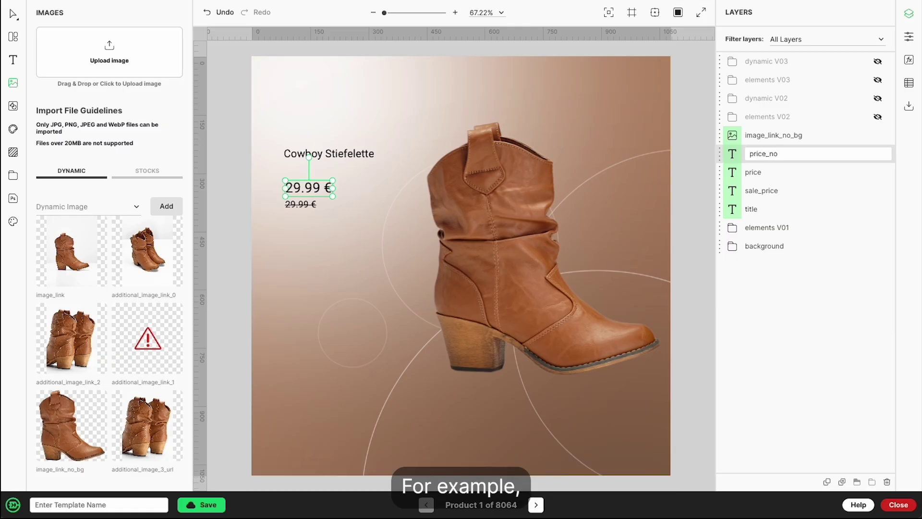
Step: Rename the layer price_no_sale and show it only when sale_price is empty
type("_sale")
key("Return")
left_click(887, 159)
left_click(765, 182)
type("sa")
left_click(744, 210)
left_click(801, 187)
left_click(860, 100)
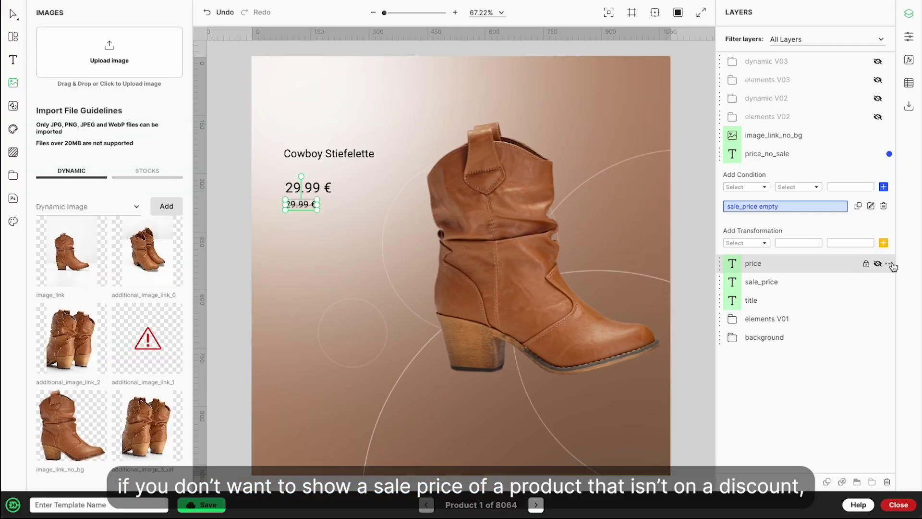
Step: Give the price layer the condition sale_price notEmpty
left_click(869, 194)
left_click(632, 281)
type("sale_price")
left_click(624, 303)
left_click(715, 282)
left_click(705, 304)
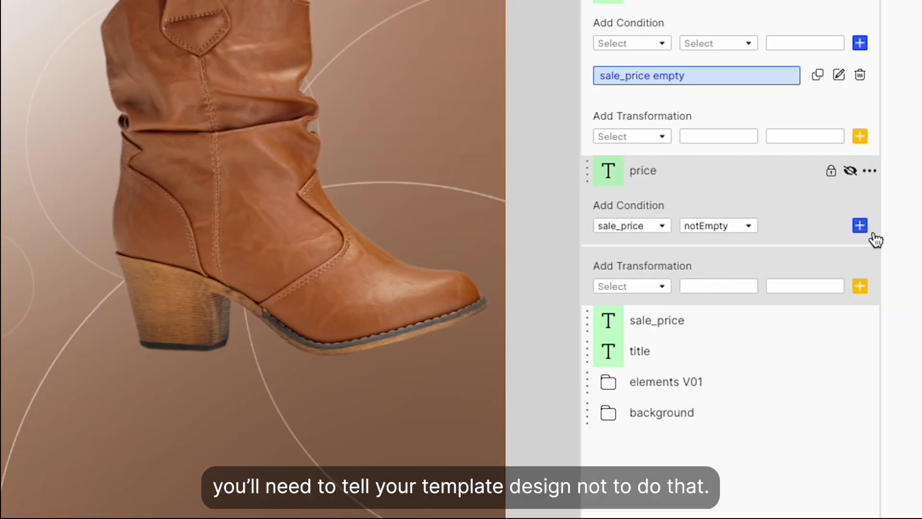
left_click(859, 225)
Step: Preview five more catalog products, then start a condition on the portrait folder
left_click(536, 504)
left_click(536, 504)
left_click(537, 505)
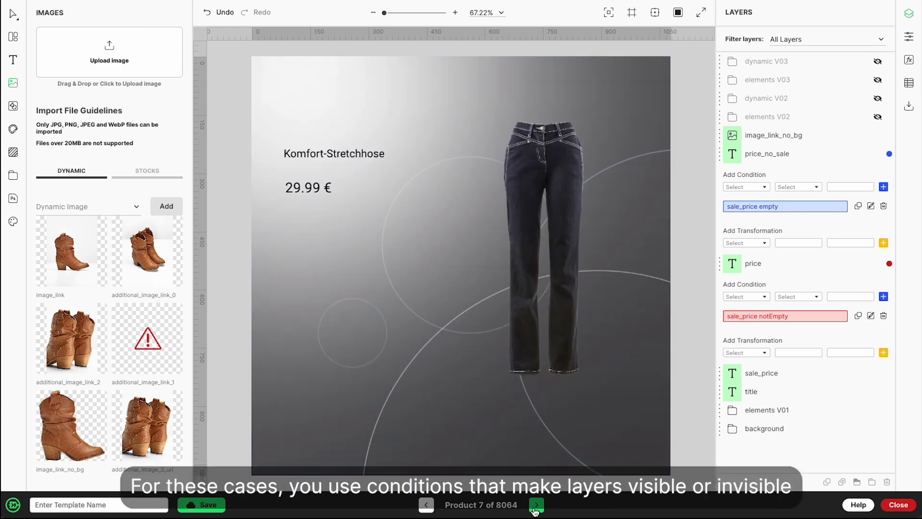
left_click(536, 505)
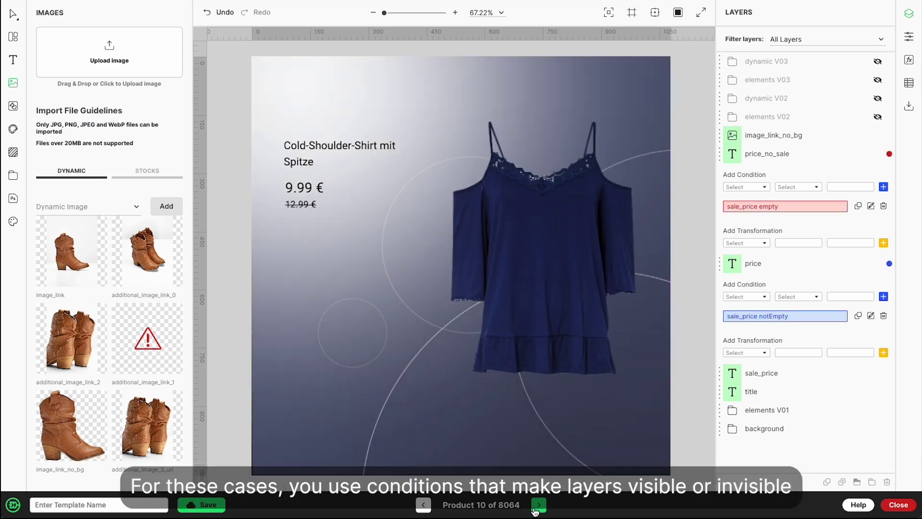
left_click(537, 505)
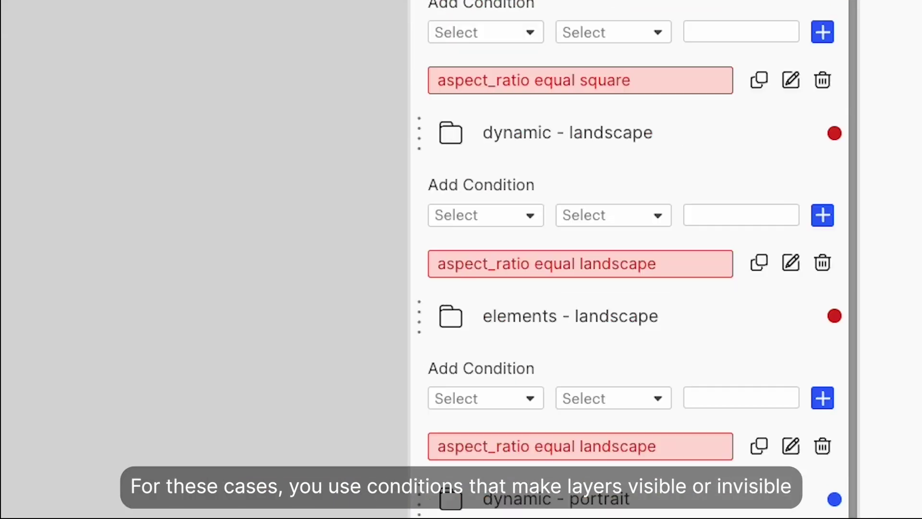
left_click(478, 379)
Step: Add the condition aspect_ratio equal portrait to the elements - portrait folder
type("as")
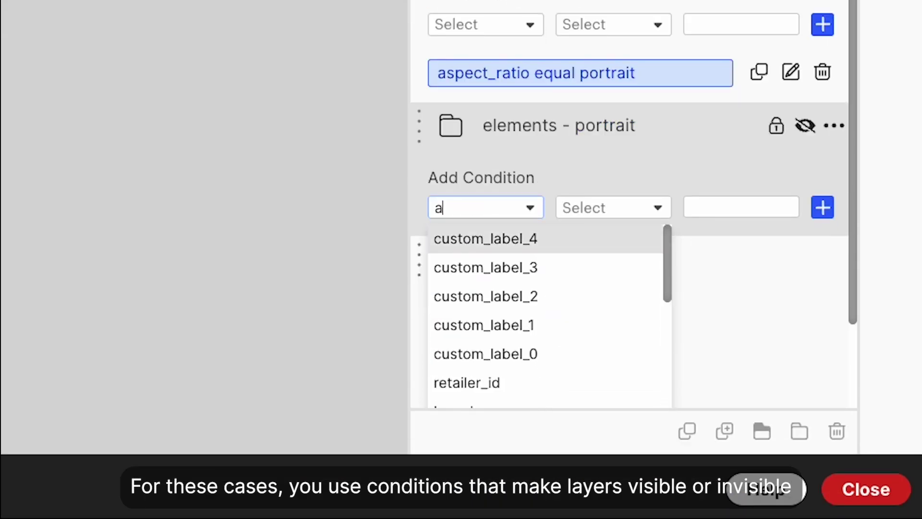
left_click(566, 364)
type("eqportrait")
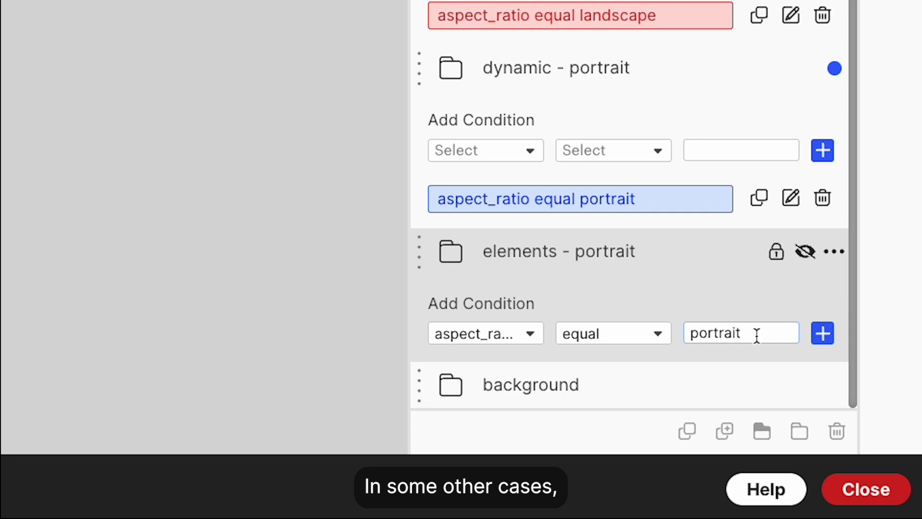
key("Return")
Step: Step the preview through fourteen more catalog products
left_click(538, 505)
left_click(538, 505)
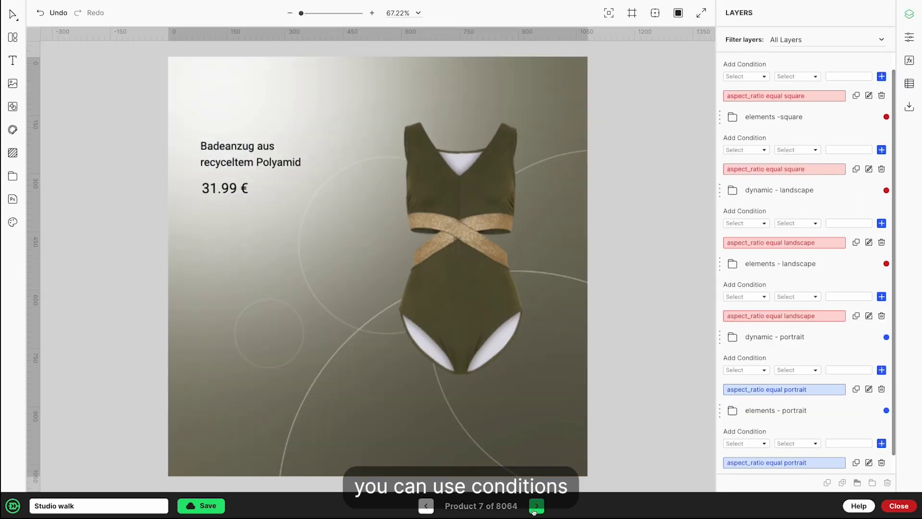
left_click(538, 505)
left_click(534, 509)
left_click(534, 509)
left_click(534, 509)
left_click(534, 509)
left_click(534, 509)
left_click(534, 509)
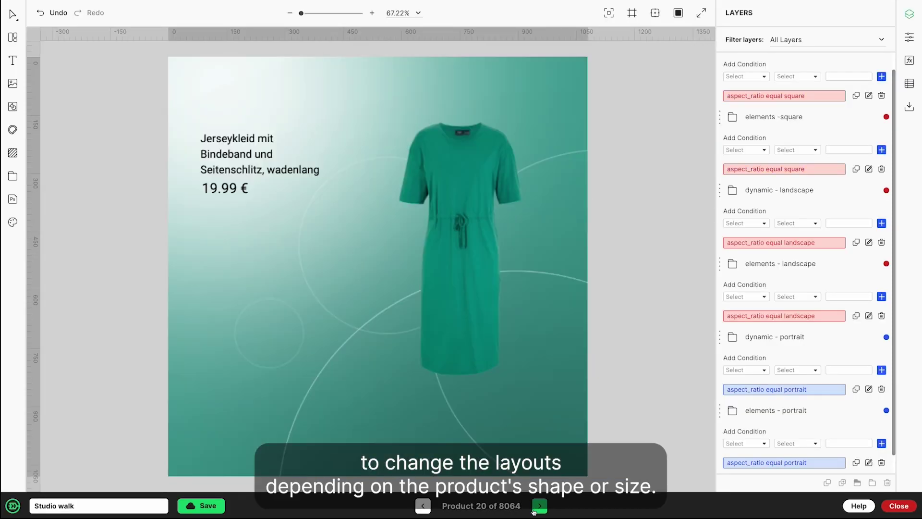
left_click(534, 509)
left_click(534, 509)
left_click(534, 509)
left_click(534, 509)
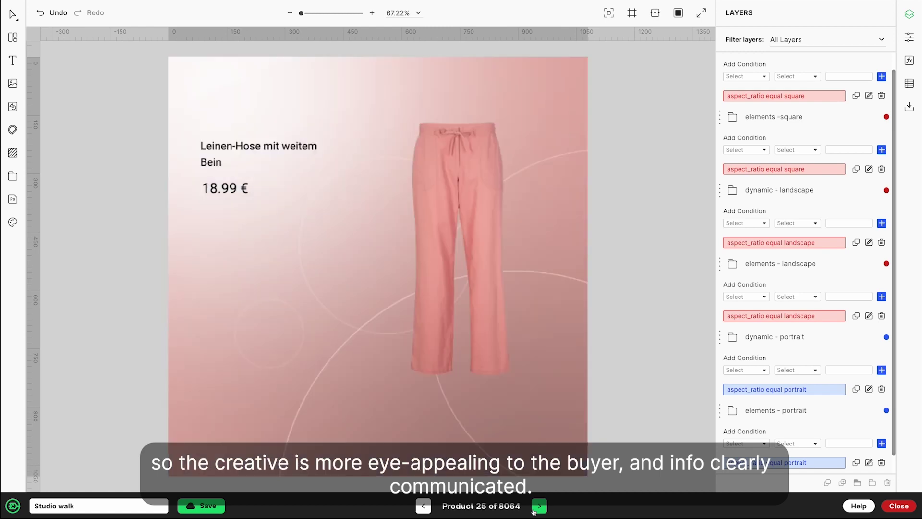
left_click(534, 509)
left_click(534, 509)
left_click(534, 509)
left_click(534, 509)
left_click(534, 509)
left_click(534, 509)
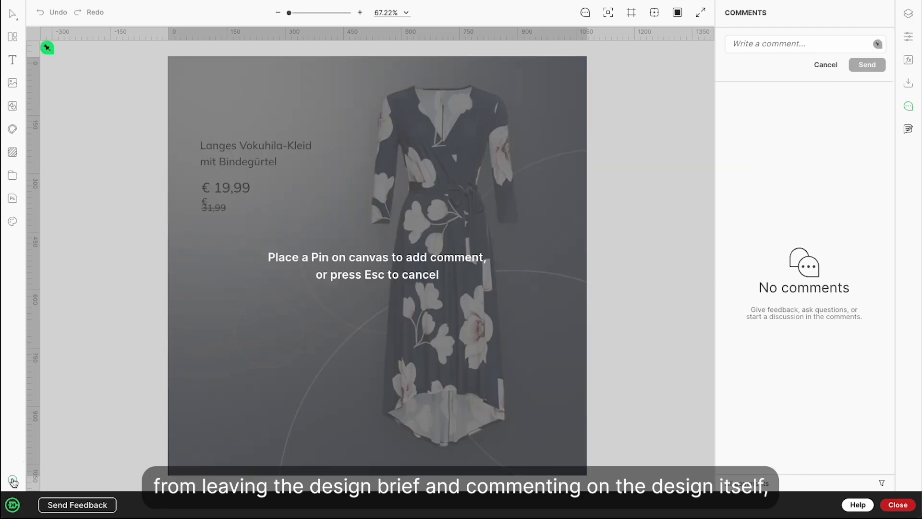
Step: Pin a comment 'I guess the?' about the broken text and font, then resolve it
left_click(201, 206)
type("I guess the text and the for")
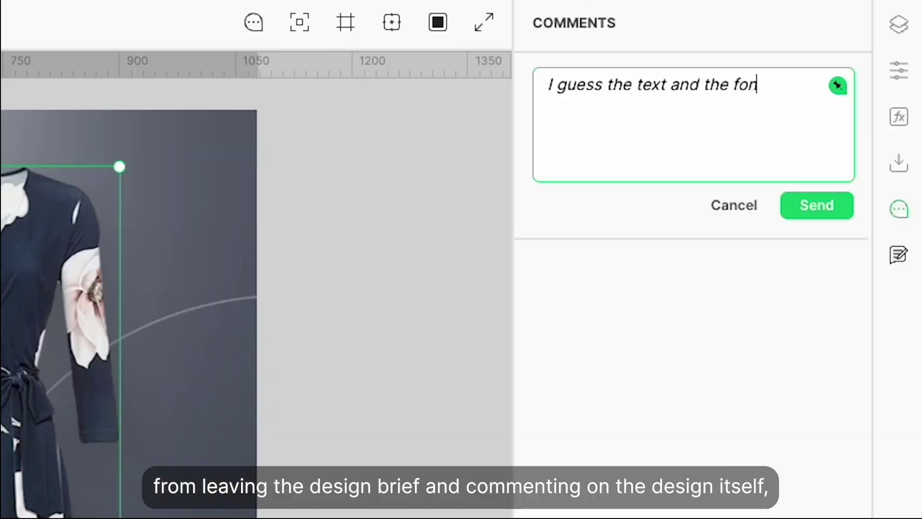
type("?")
key("Return")
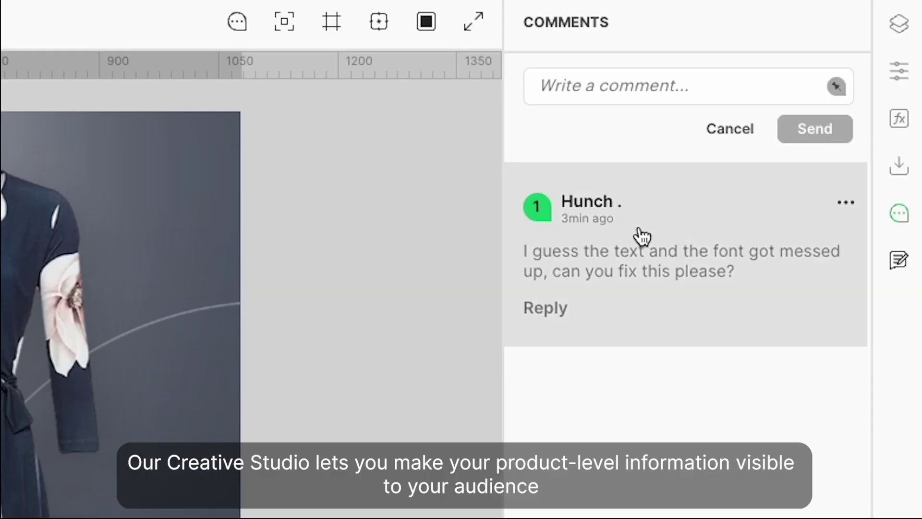
left_click(845, 211)
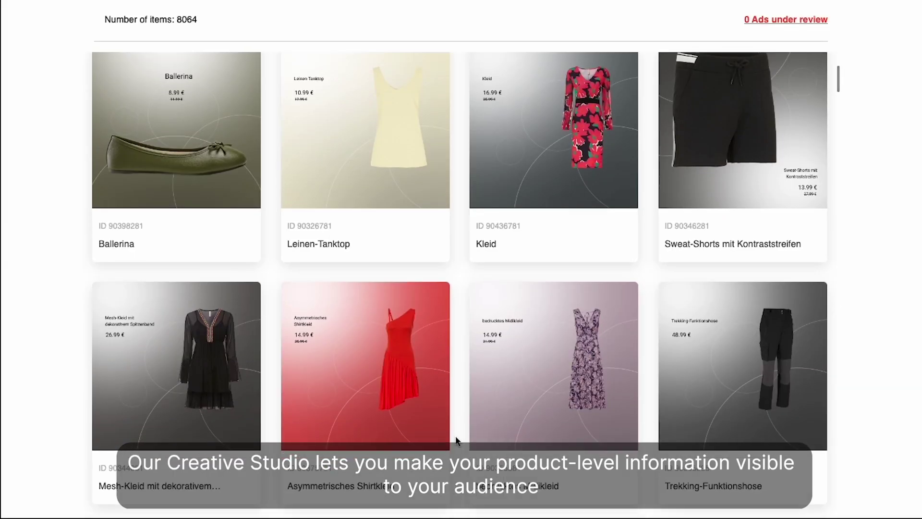
Step: Scroll down the generated ad grid and flag the Longblazer creative for review
scroll(456, 435, "down", 5)
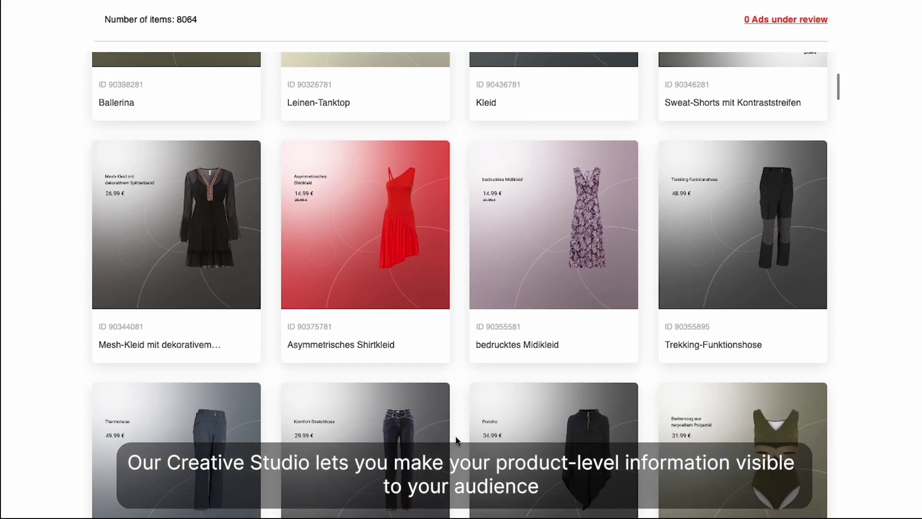
scroll(455, 435, "down", 10)
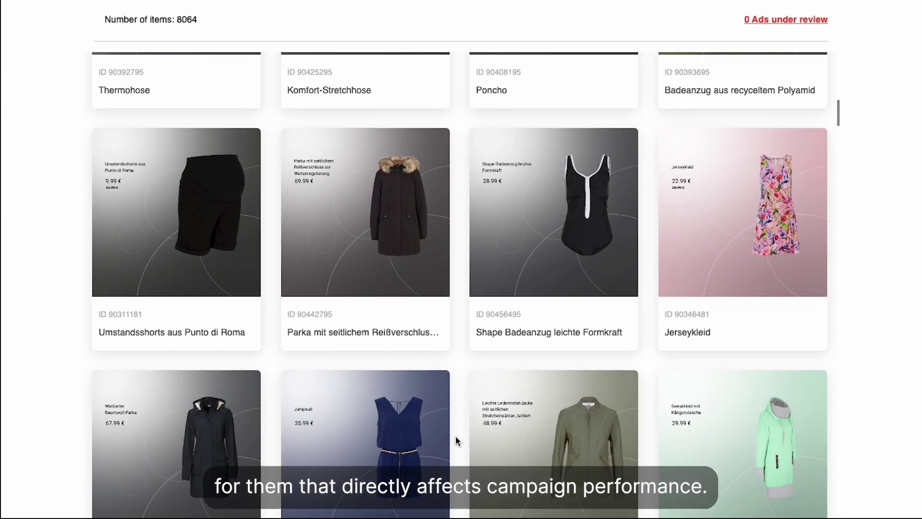
scroll(455, 435, "down", 10)
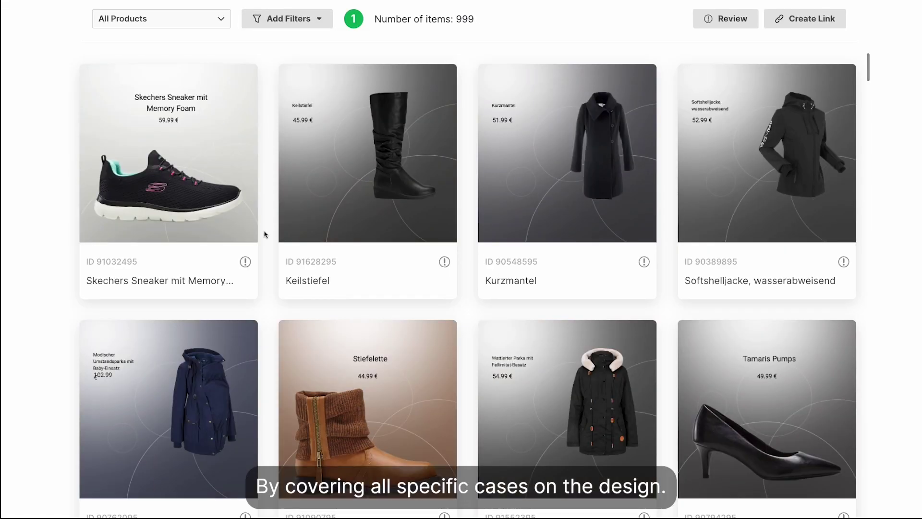
scroll(264, 233, "down", 12)
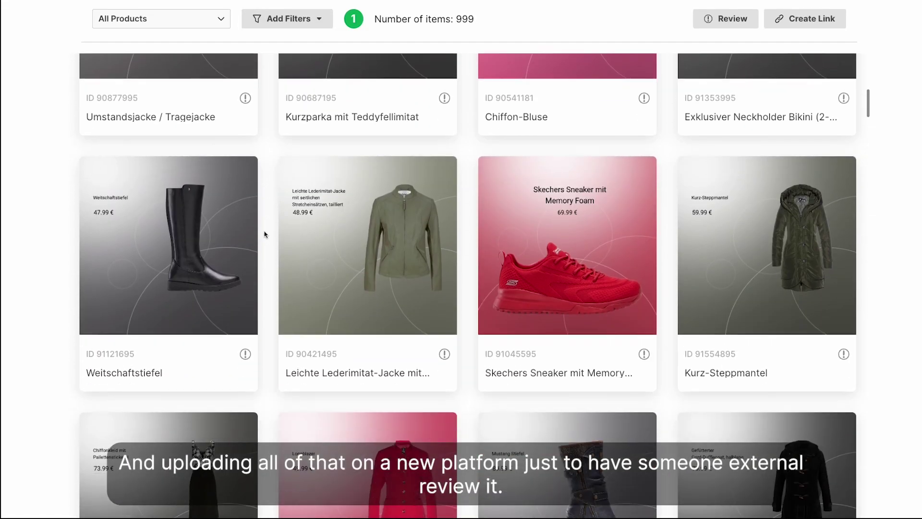
scroll(264, 234, "down", 2)
left_click(644, 242)
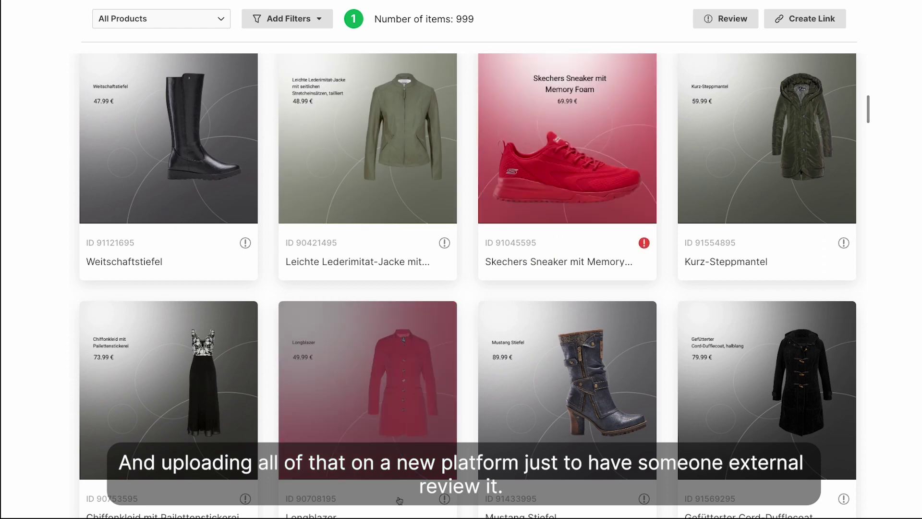